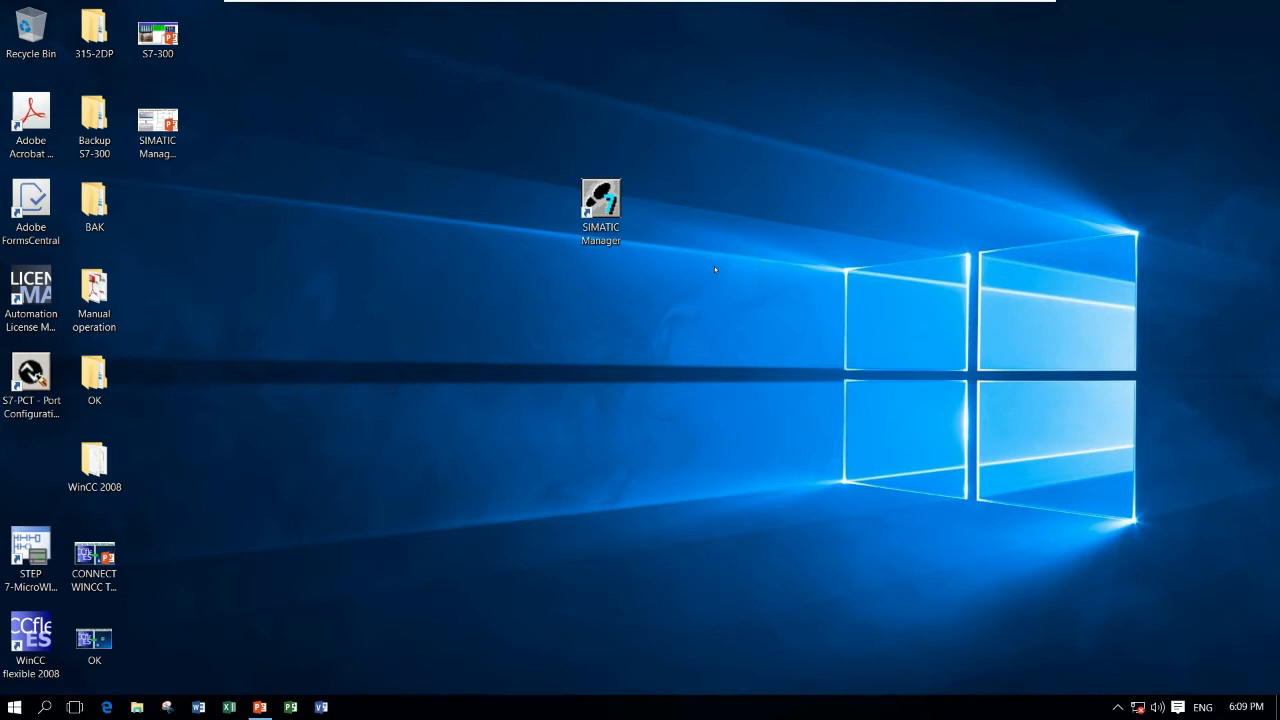
Launch SIMATIC Manager from the desktop.
double_click(600, 200)
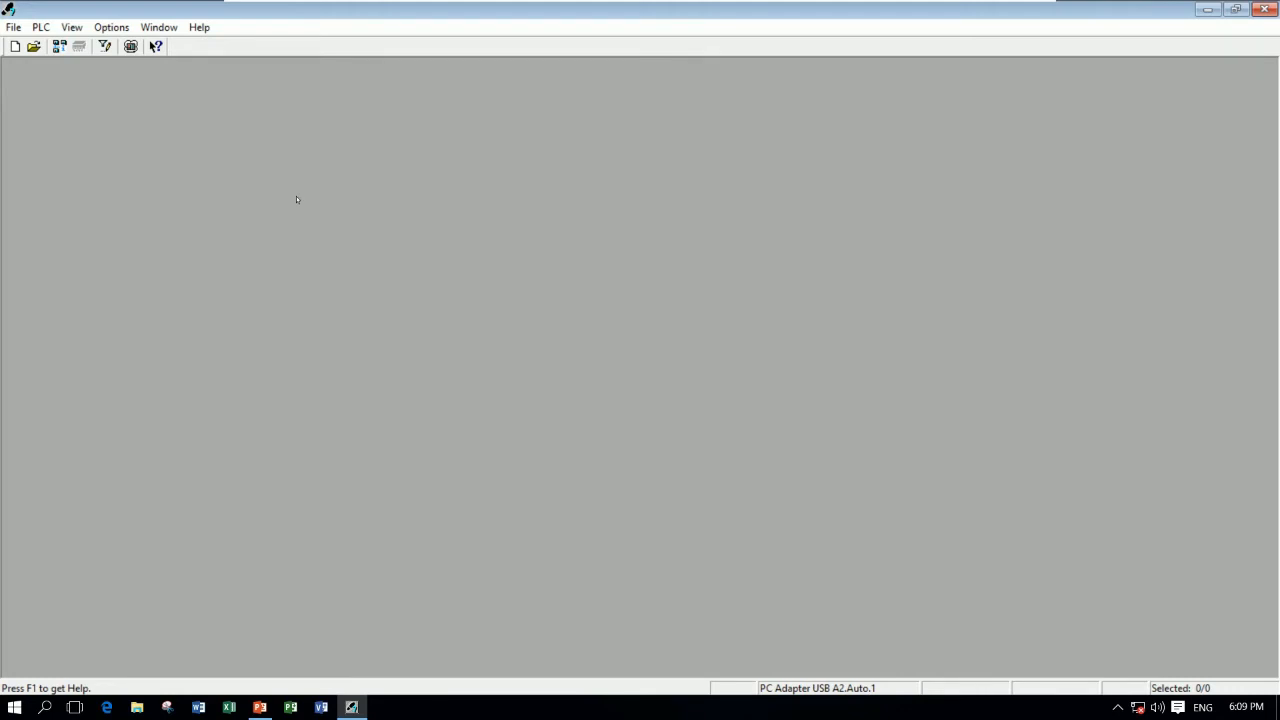
left_click(15, 46)
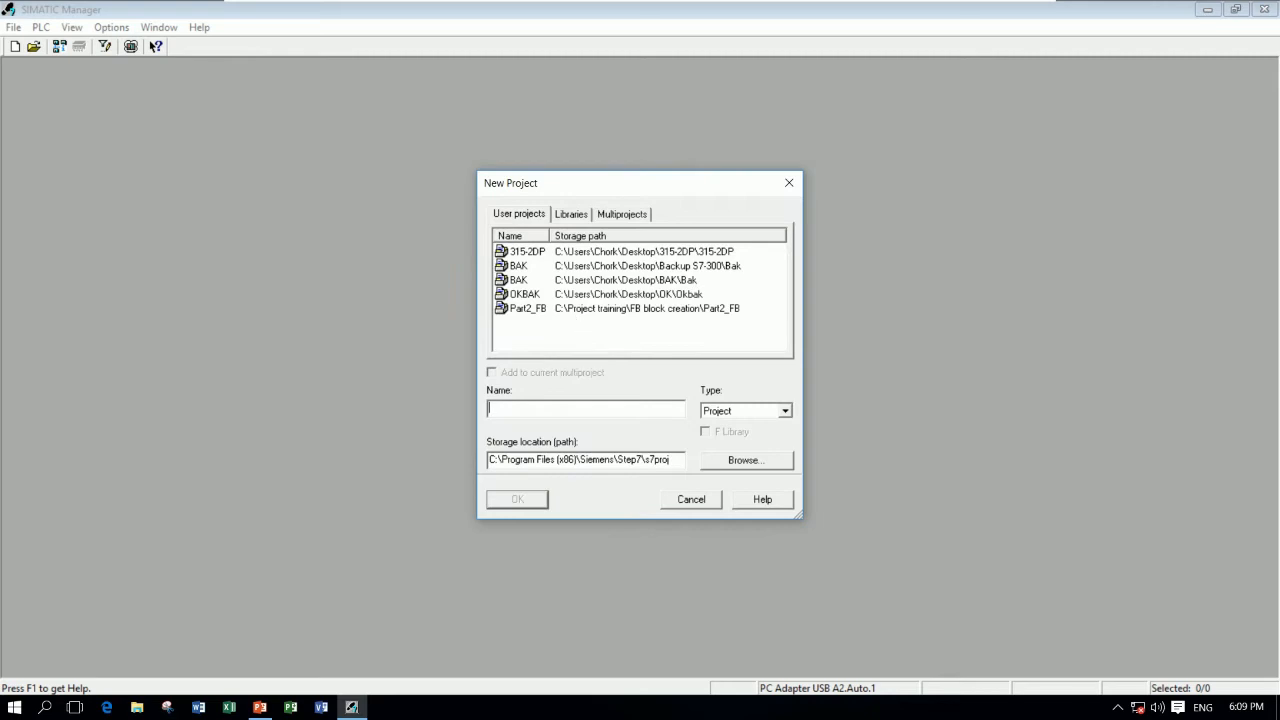
left_click(700, 499)
Create a desktop folder named "PLC S7-300 Via Simatic".
left_click(1207, 9)
right_click(556, 345)
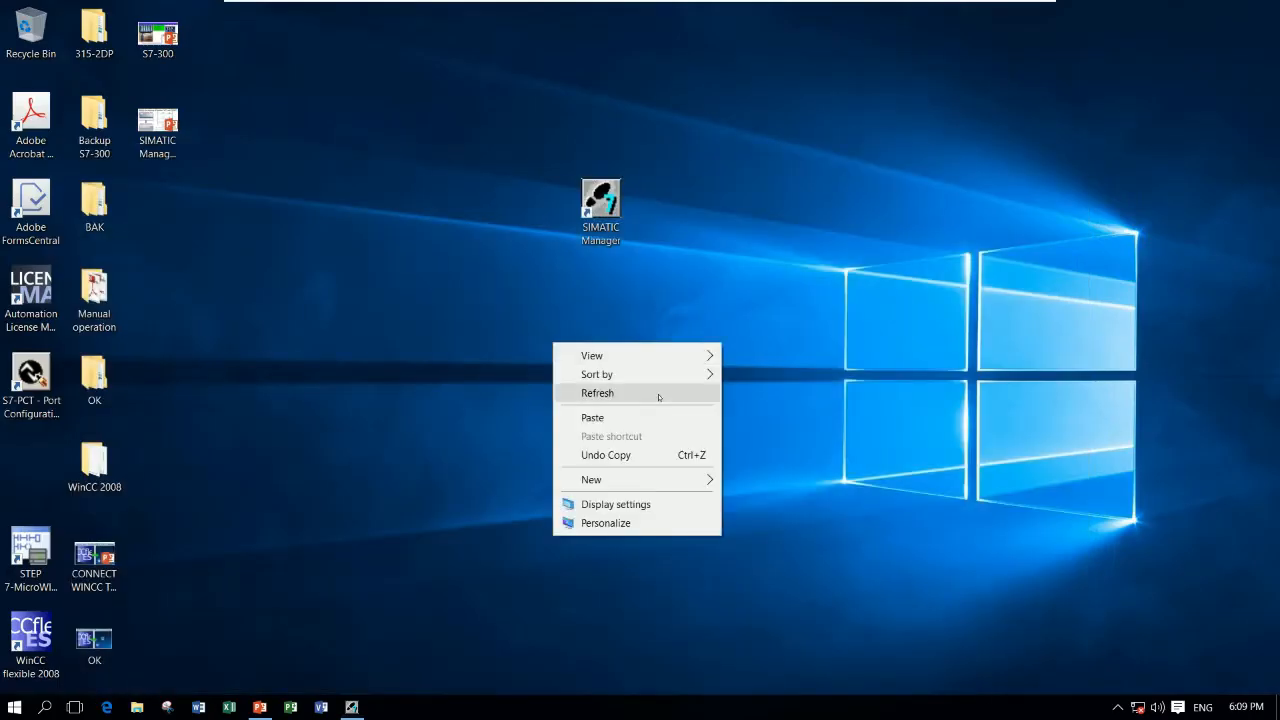
mouse_move(660, 480)
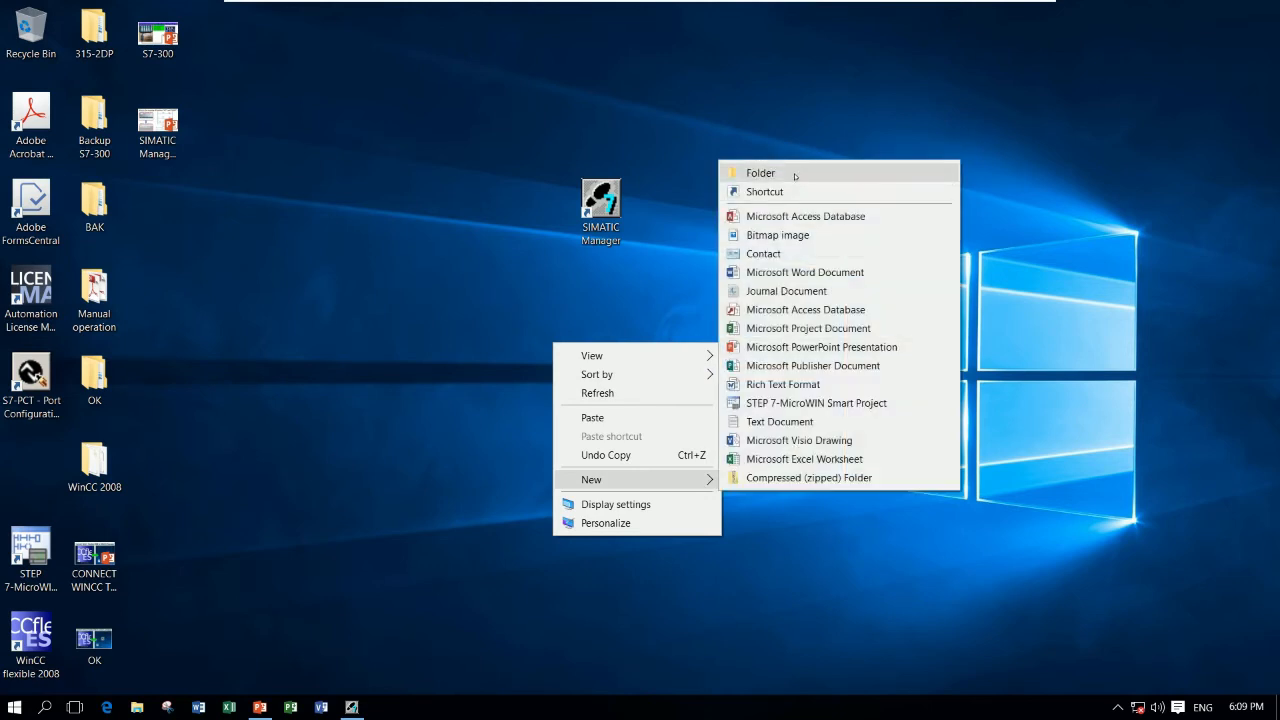
left_click(795, 174)
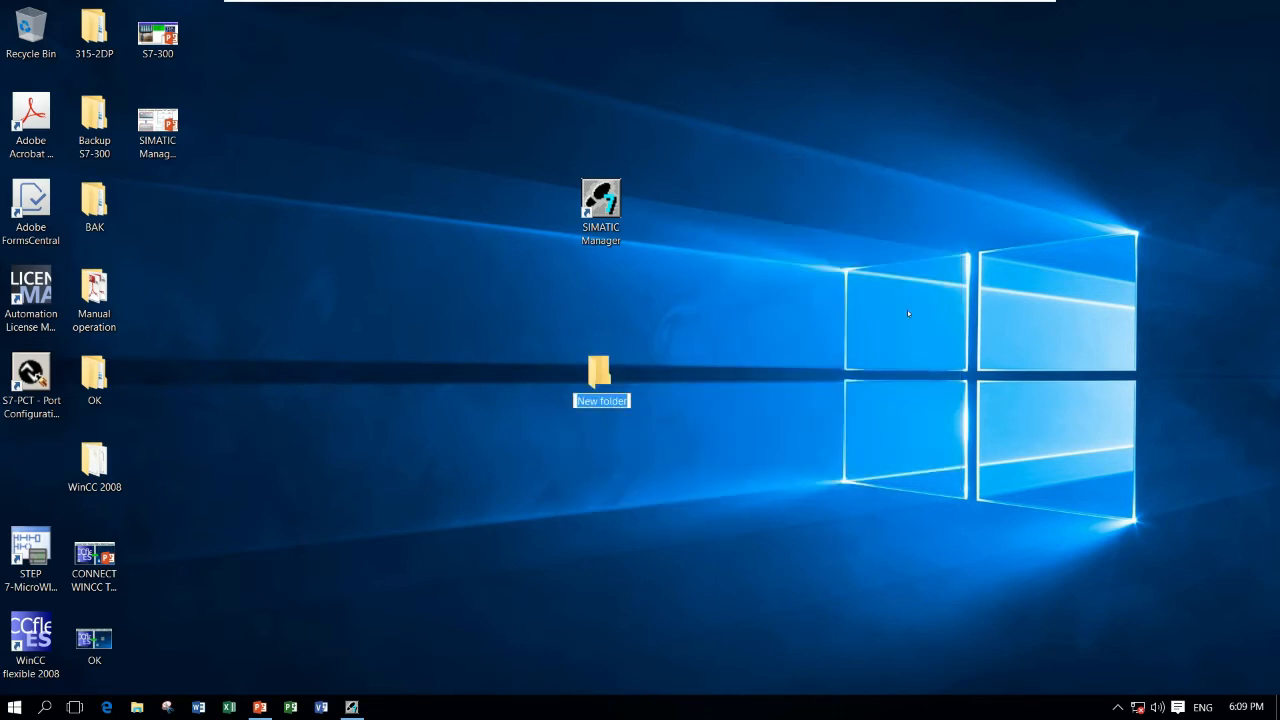
type("S")
key("BackSpace")
type("PLC S7-300 VIA")
key("BackSpace")
key("BackSpace")
type("IA")
key("BackSpace")
key("BackSpace")
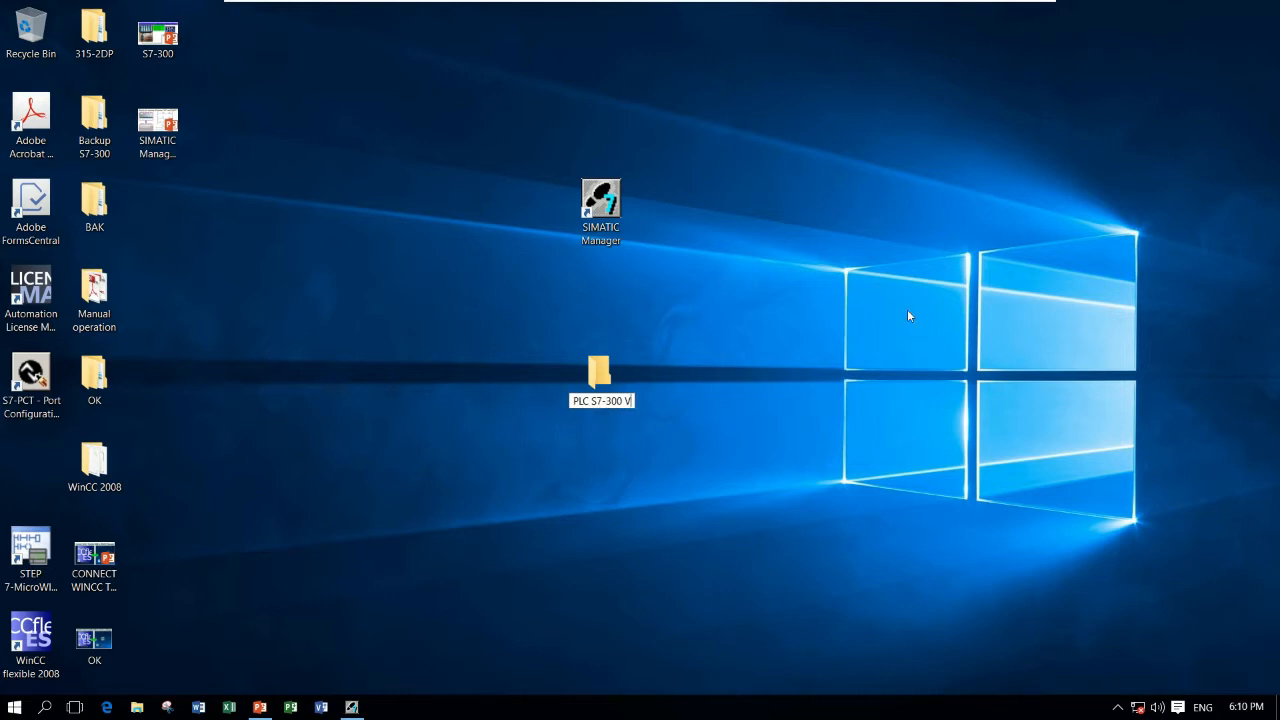
type("ia")
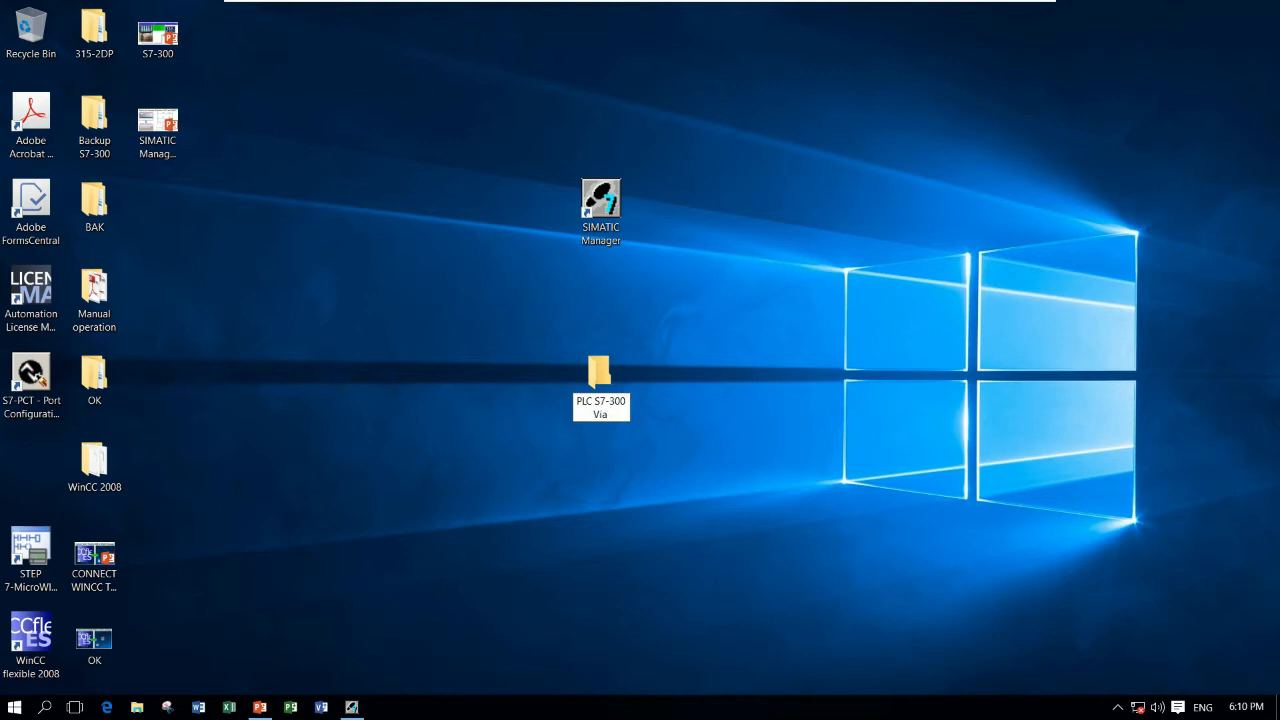
type(" Simatic")
key("Return")
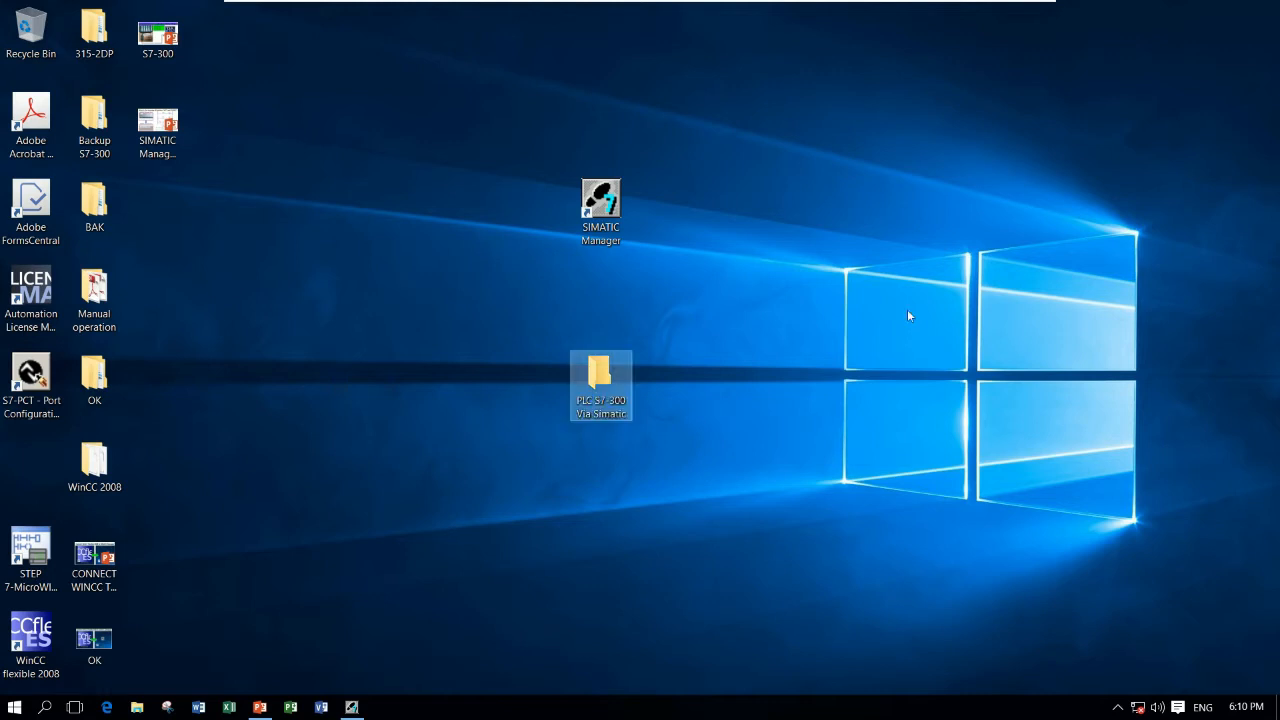
left_click(893, 342)
Return to SIMATIC Manager and start a new project with the name TRAINING.
left_click(351, 707)
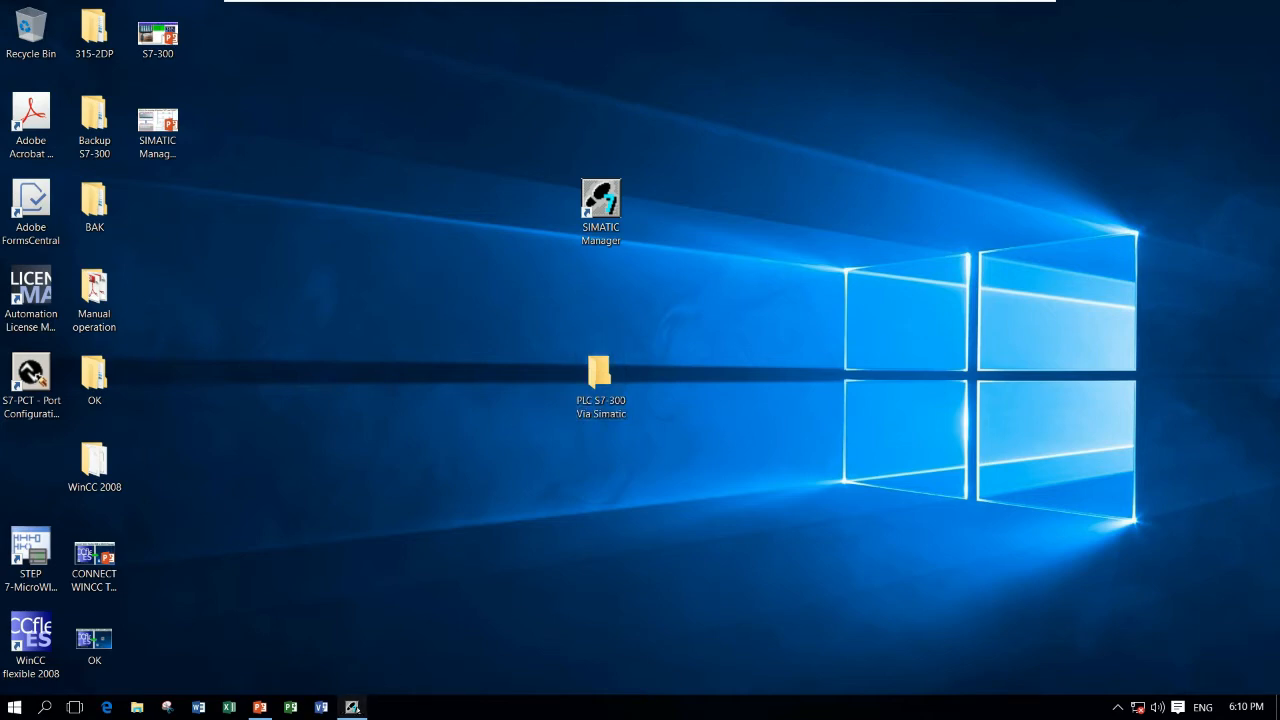
left_click(15, 46)
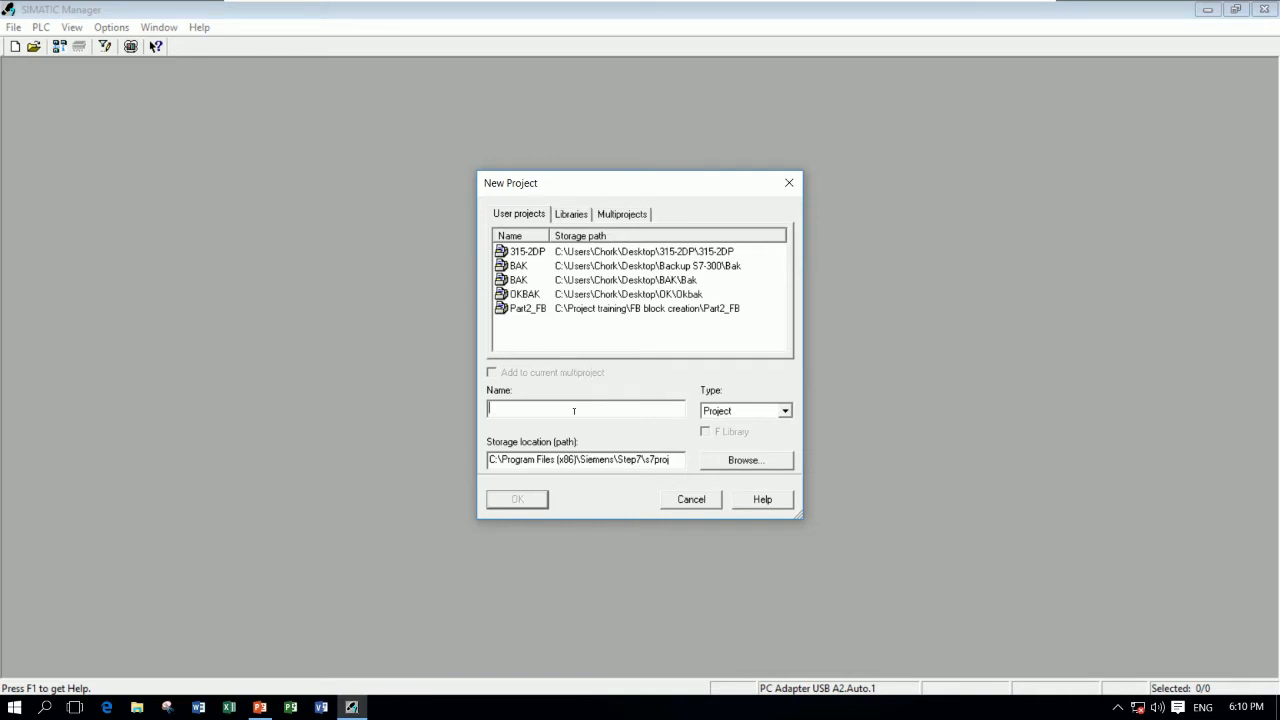
type("TRAINING")
Set the project's storage location to the "PLC S7-300 Via Simatic" folder and create the project.
left_click(738, 459)
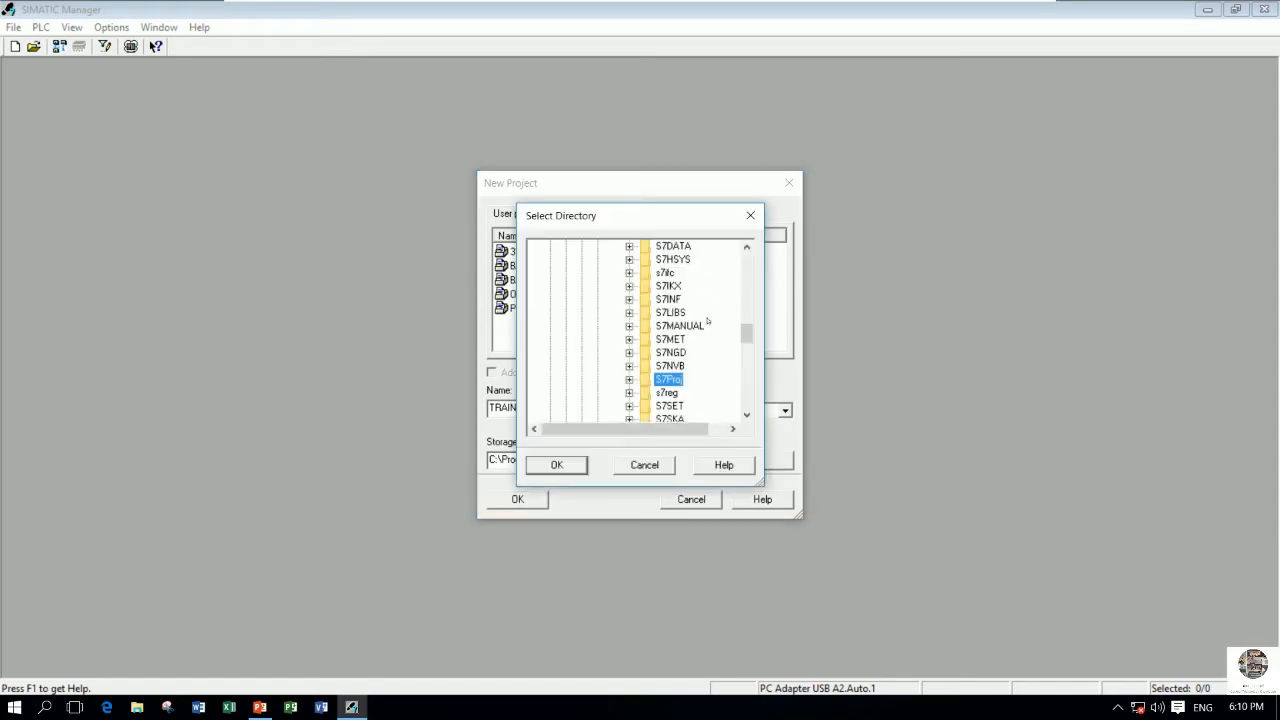
mouse_move(747, 333)
left_mouse_down()
mouse_move(747, 306)
mouse_move(747, 318)
left_mouse_up()
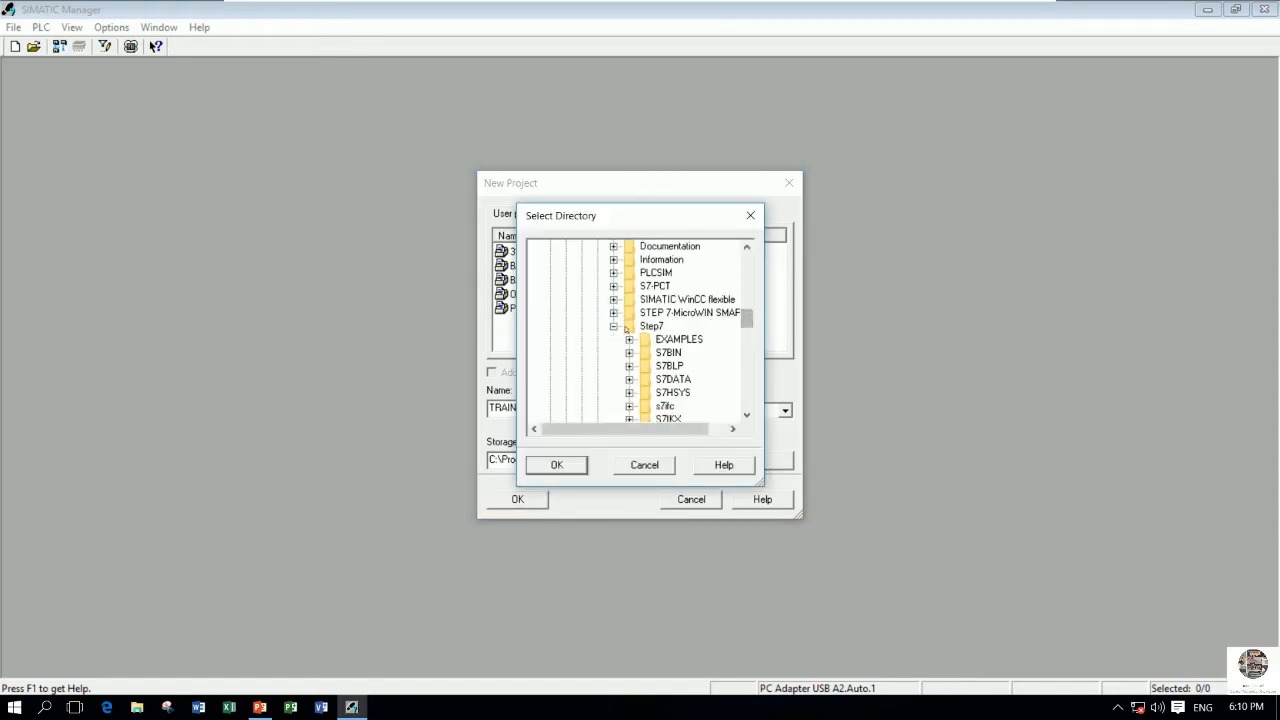
left_click(613, 326)
scroll(605, 330, "up", 2)
left_click(598, 313)
scroll(675, 359, "down", 3)
scroll(675, 359, "down", 3)
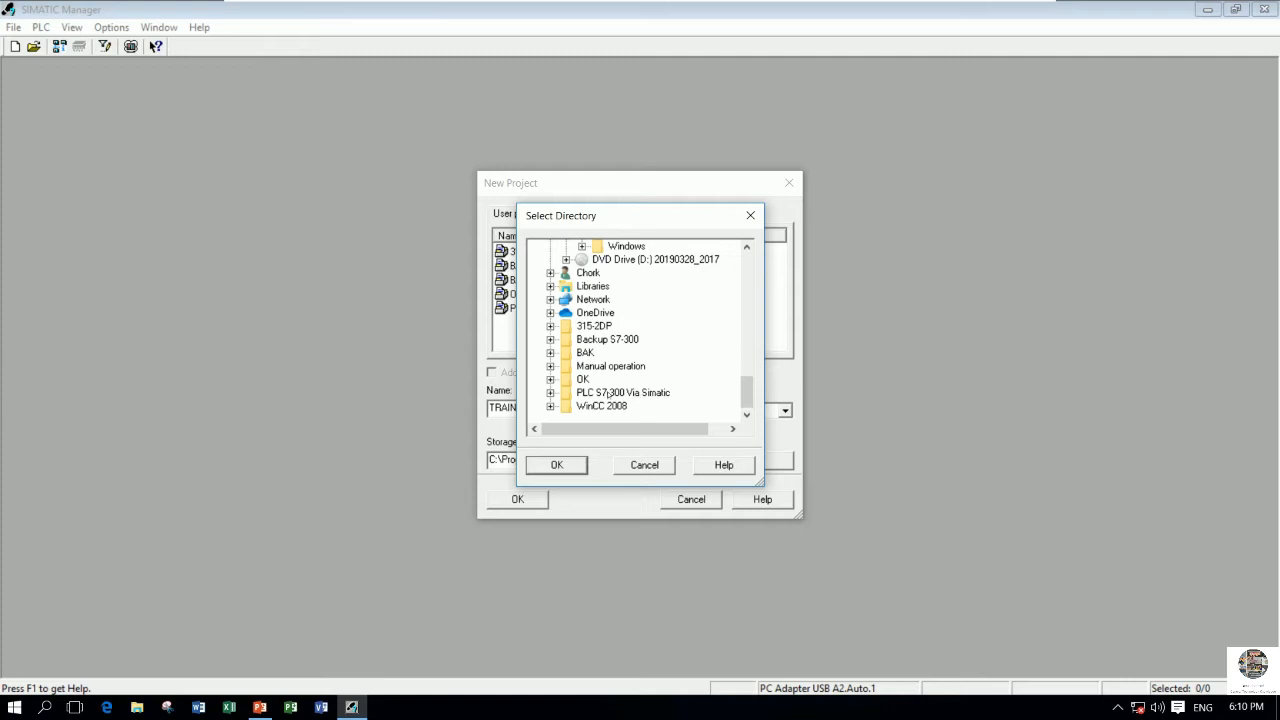
left_click(608, 393)
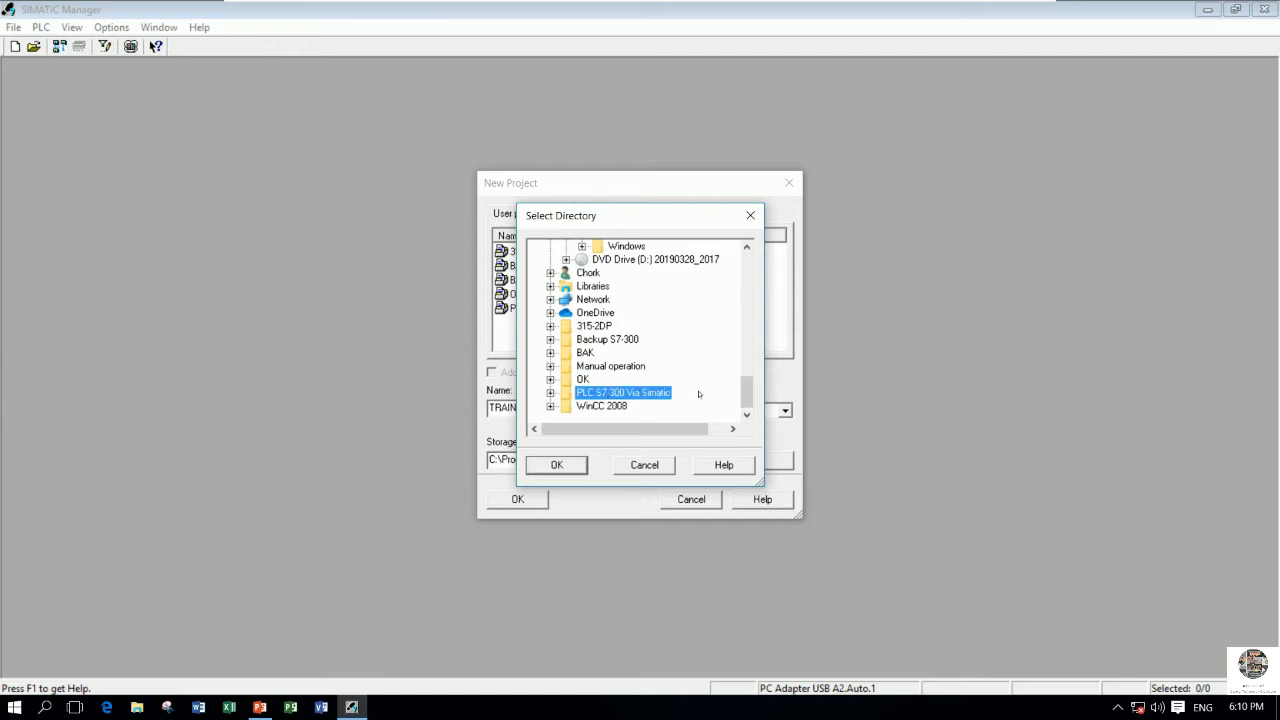
left_click(559, 465)
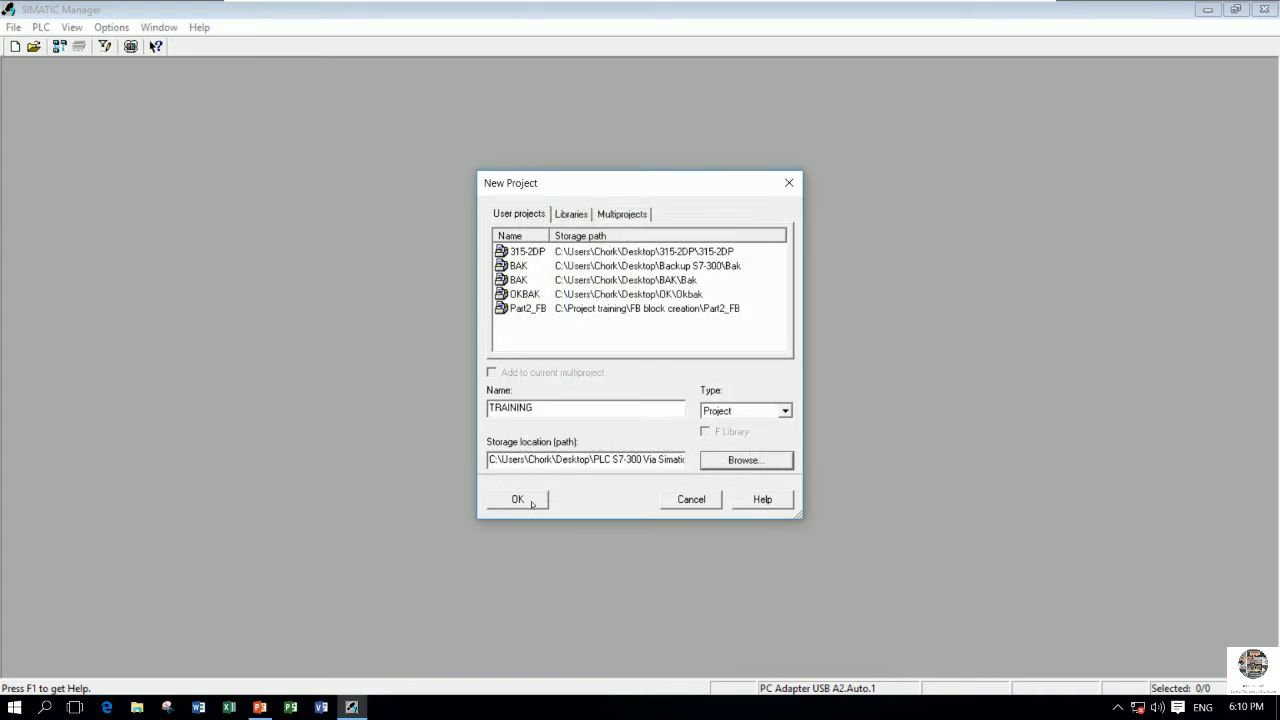
left_click(530, 501)
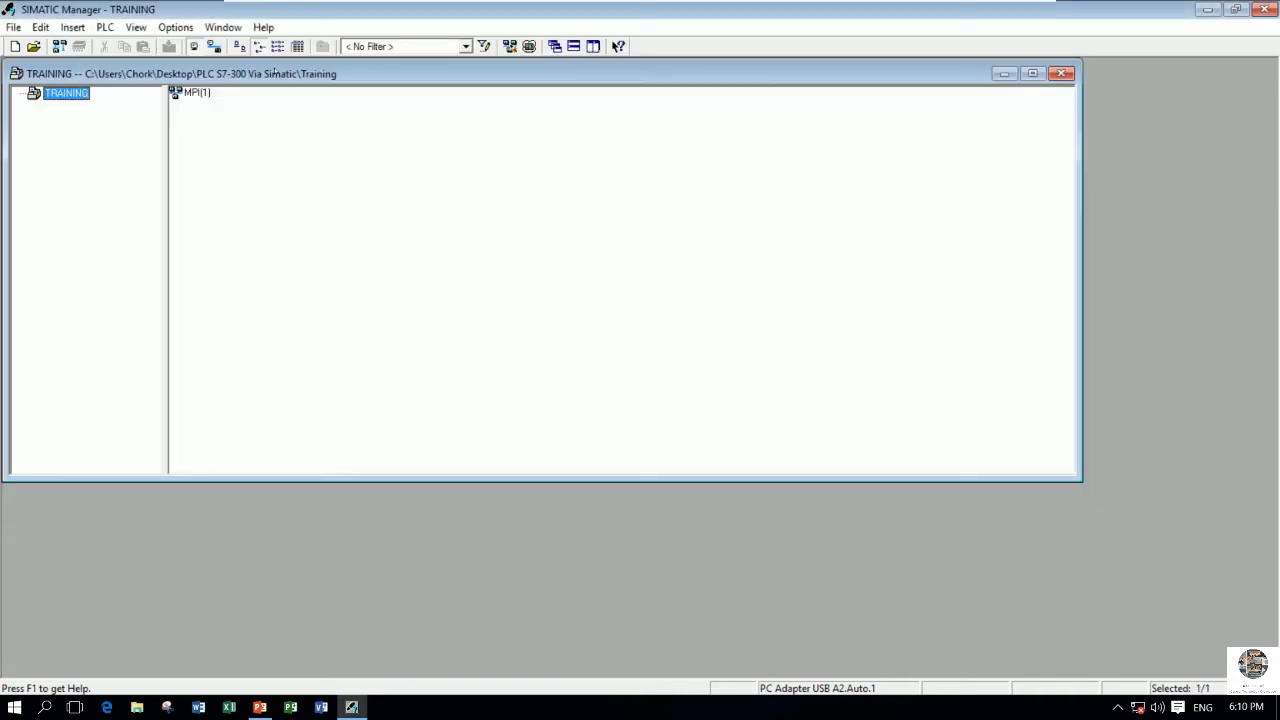
Maximize the TRAINING project window and connect the Siemens SIMATIC PC Adapter USB A2 to the Win10 SIMATIC Manager V5.6 virtual machine.
double_click(274, 73)
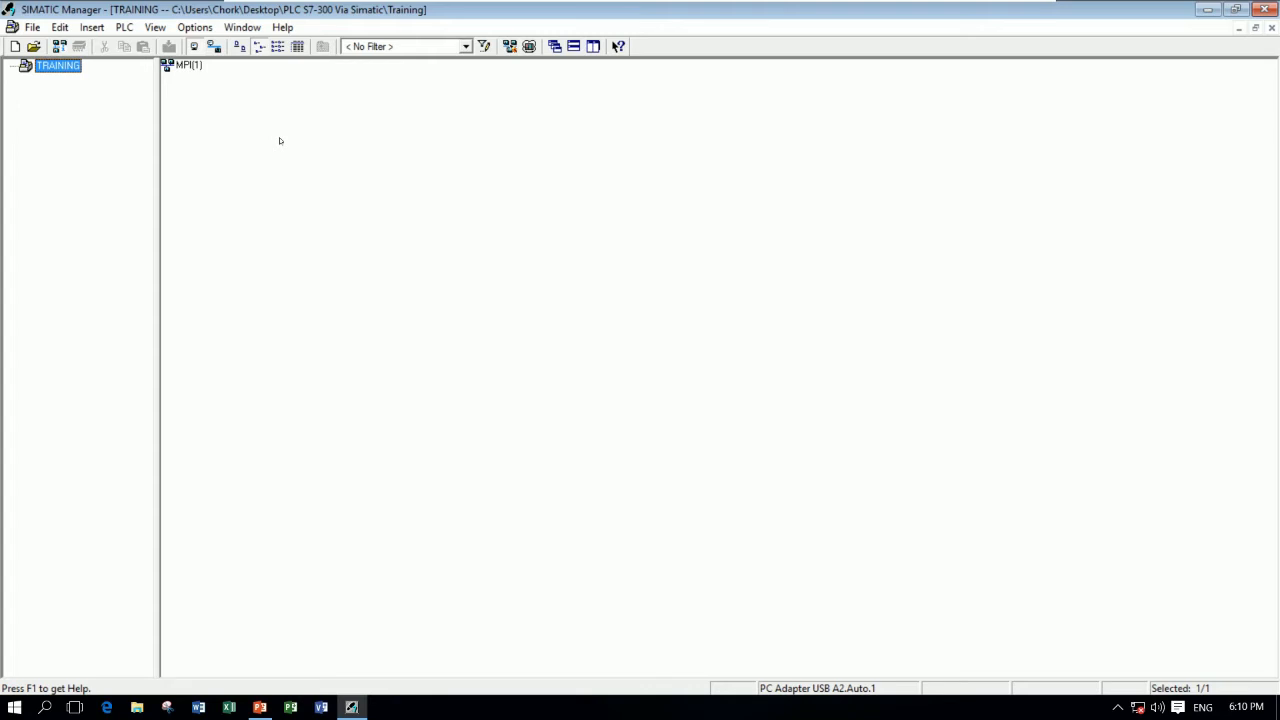
left_click(540, 338)
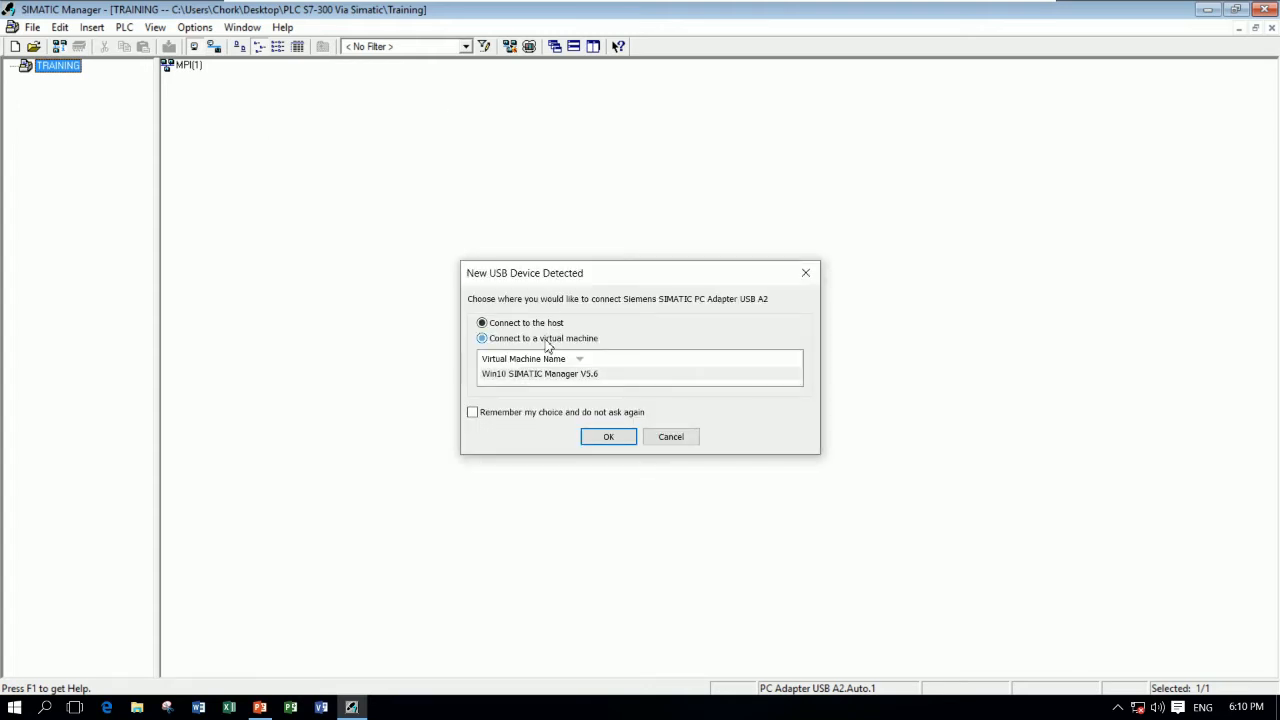
left_click(605, 437)
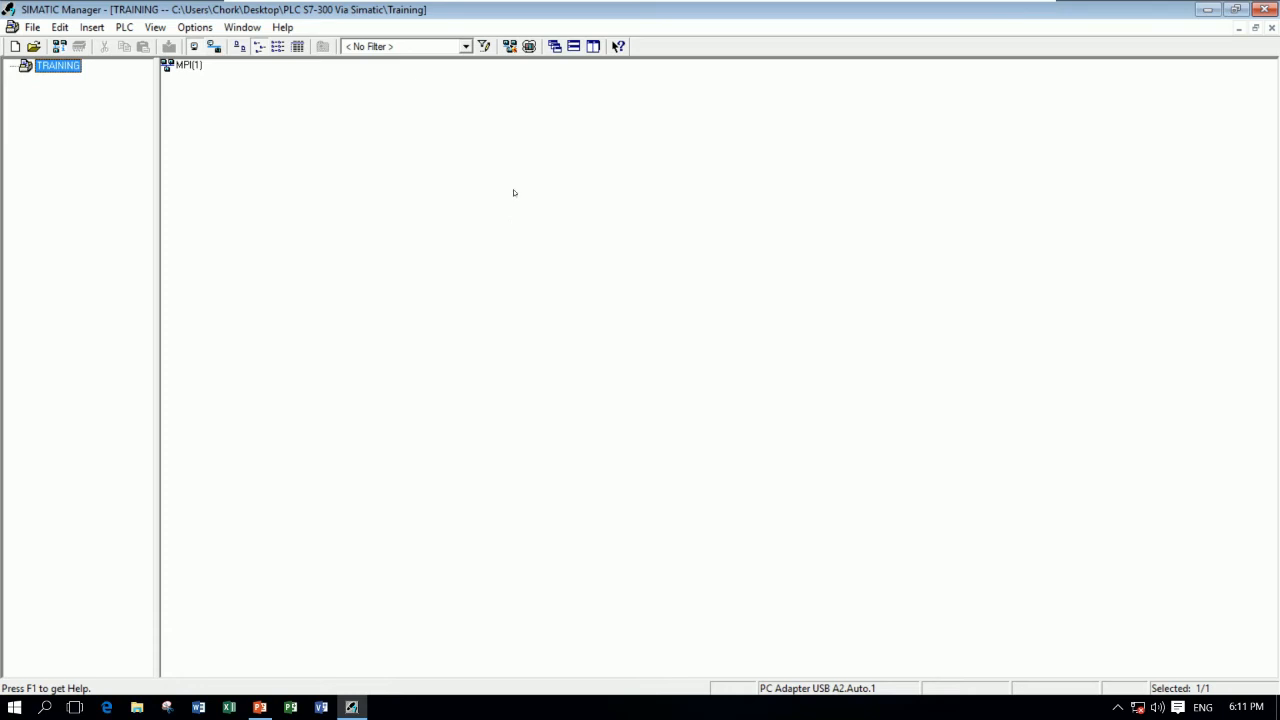
Switch to File Explorer and open Device Manager within Computer Management for This PC.
left_click(1207, 9)
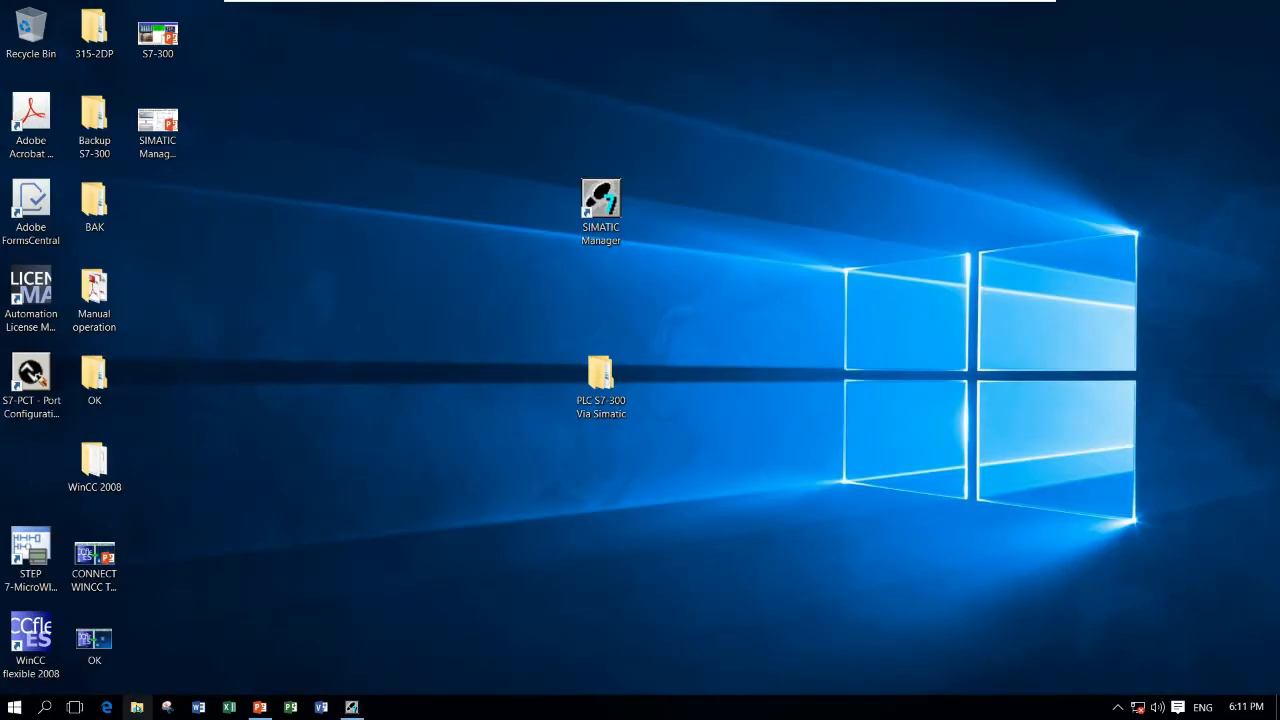
left_click(137, 707)
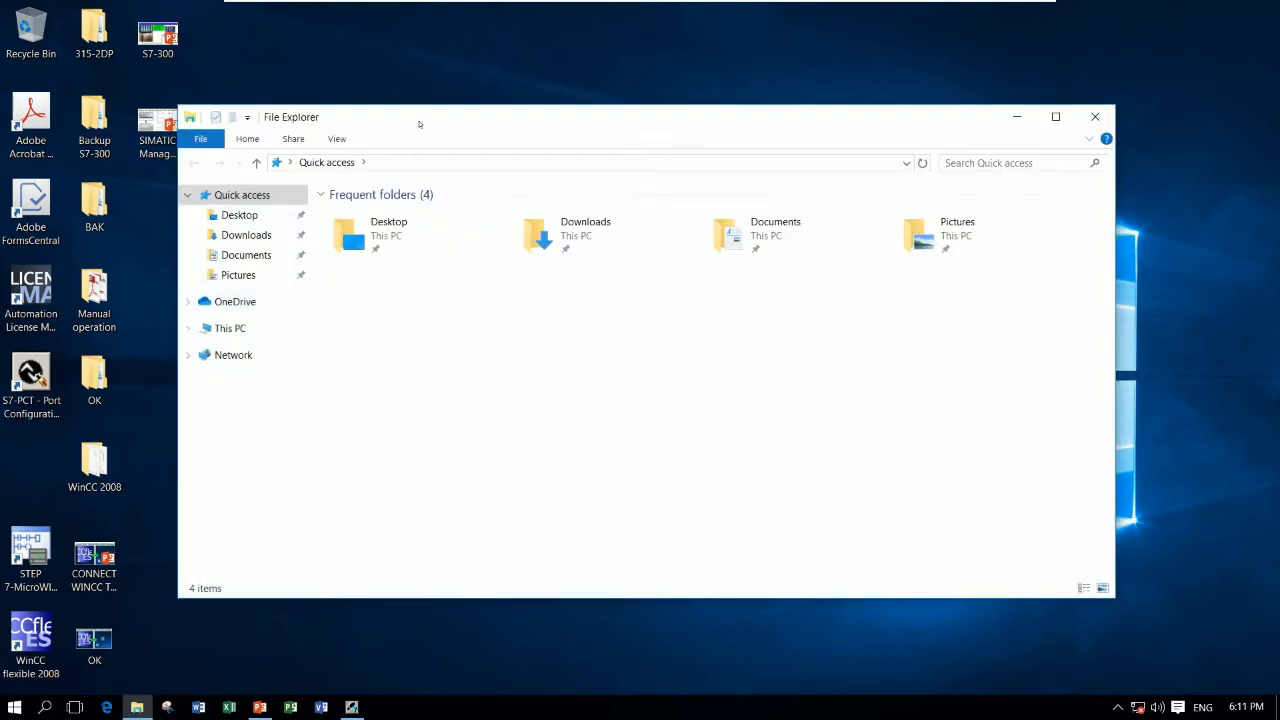
double_click(419, 124)
right_click(57, 218)
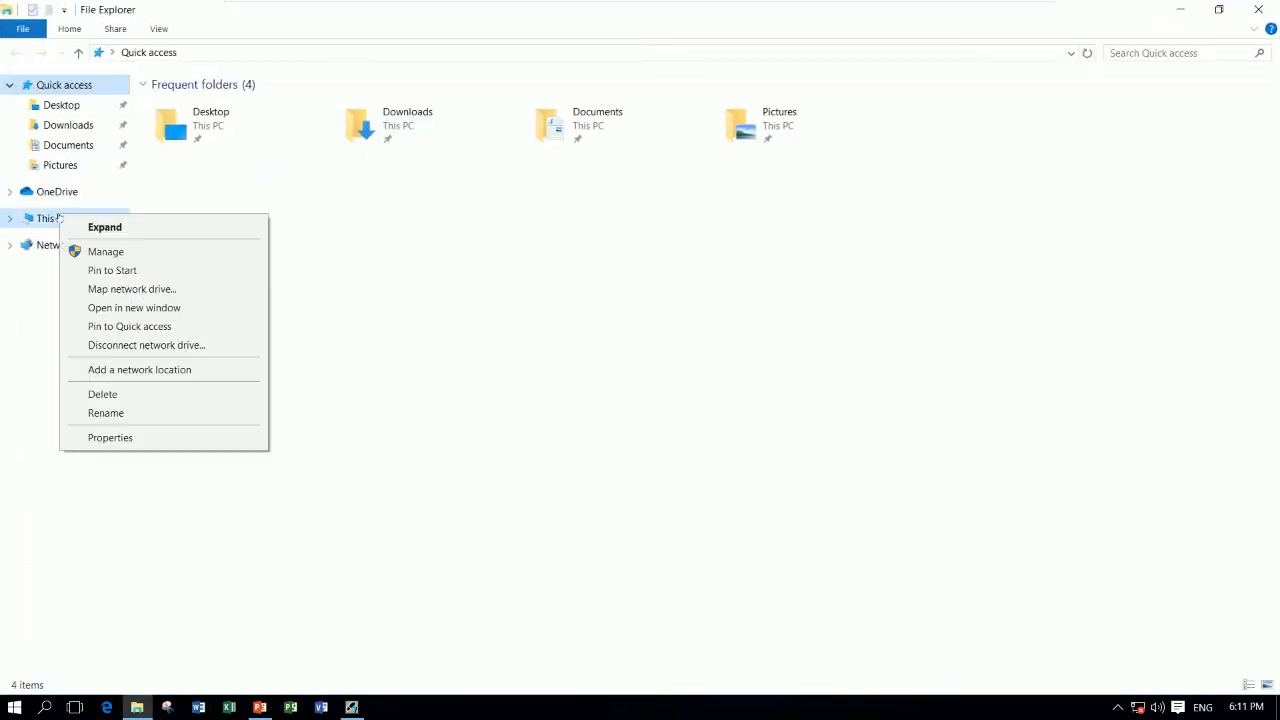
left_click(100, 252)
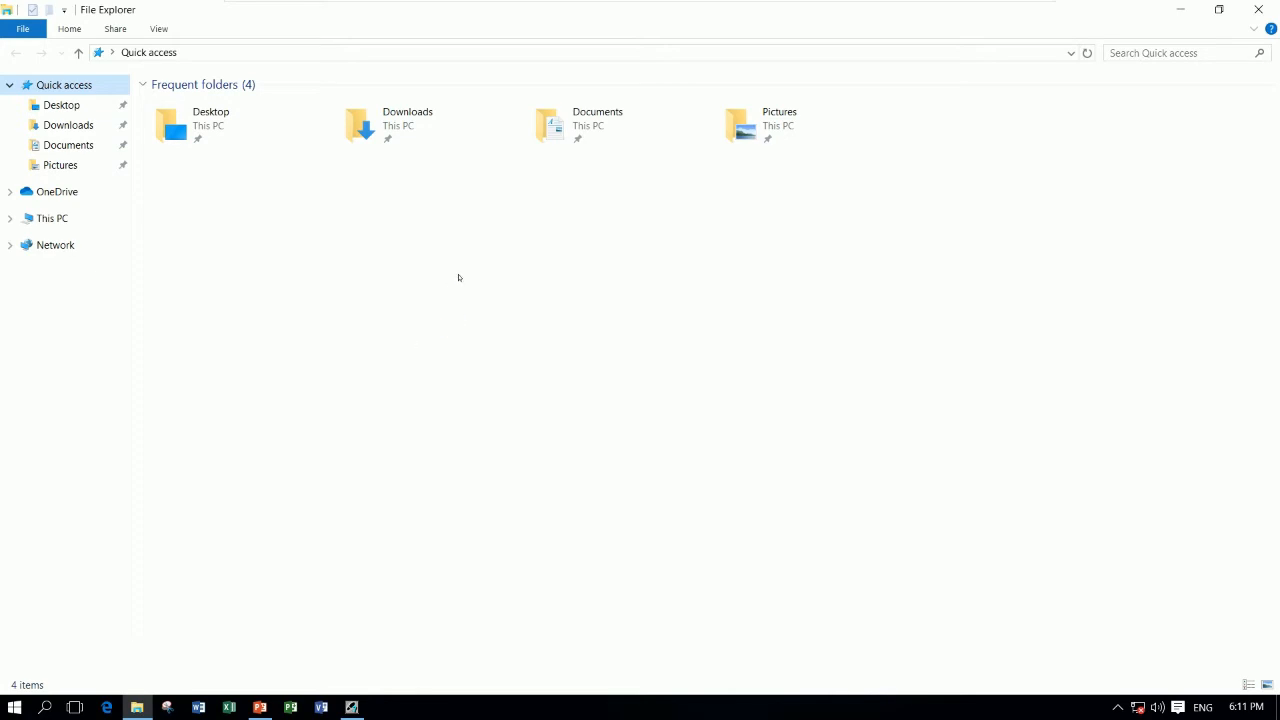
left_click(106, 197)
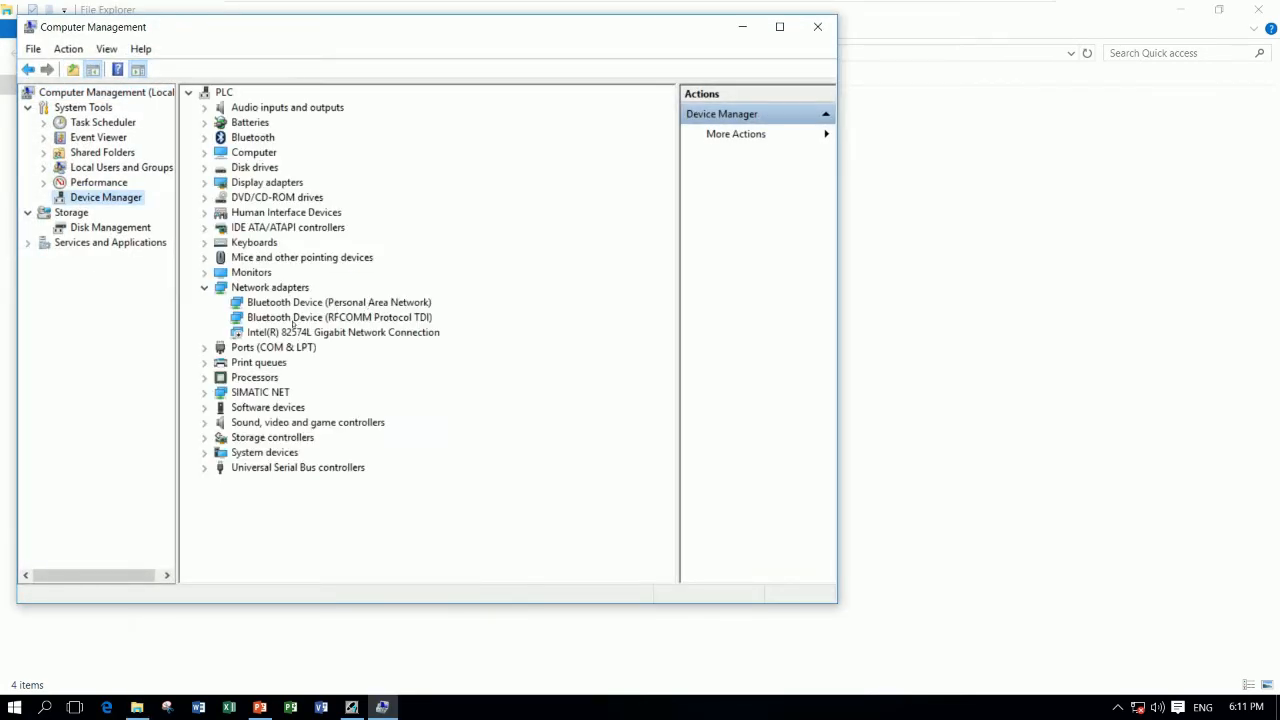
Check the SIMATIC NET devices for the SIMATIC PC Adapter USB A2 entry, and close Computer Management and File Explorer.
left_click(204, 347)
left_click(204, 347)
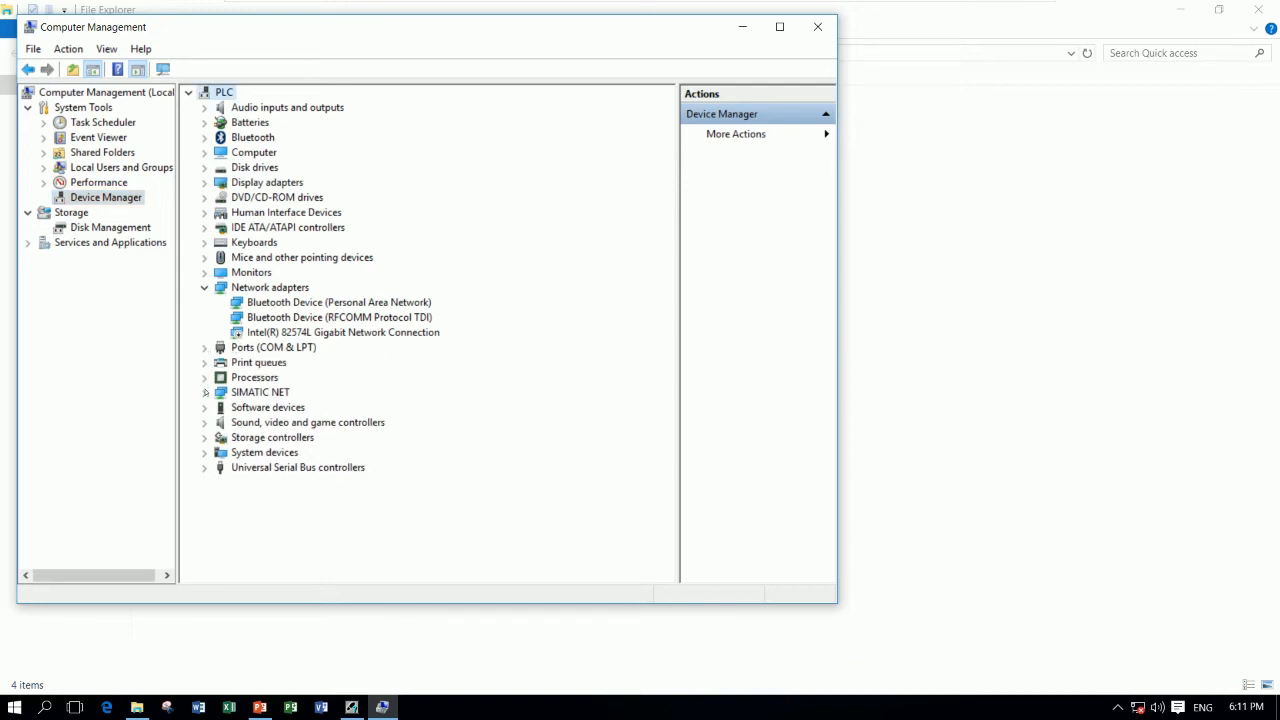
left_click(203, 397)
scroll(499, 423, "down", 2)
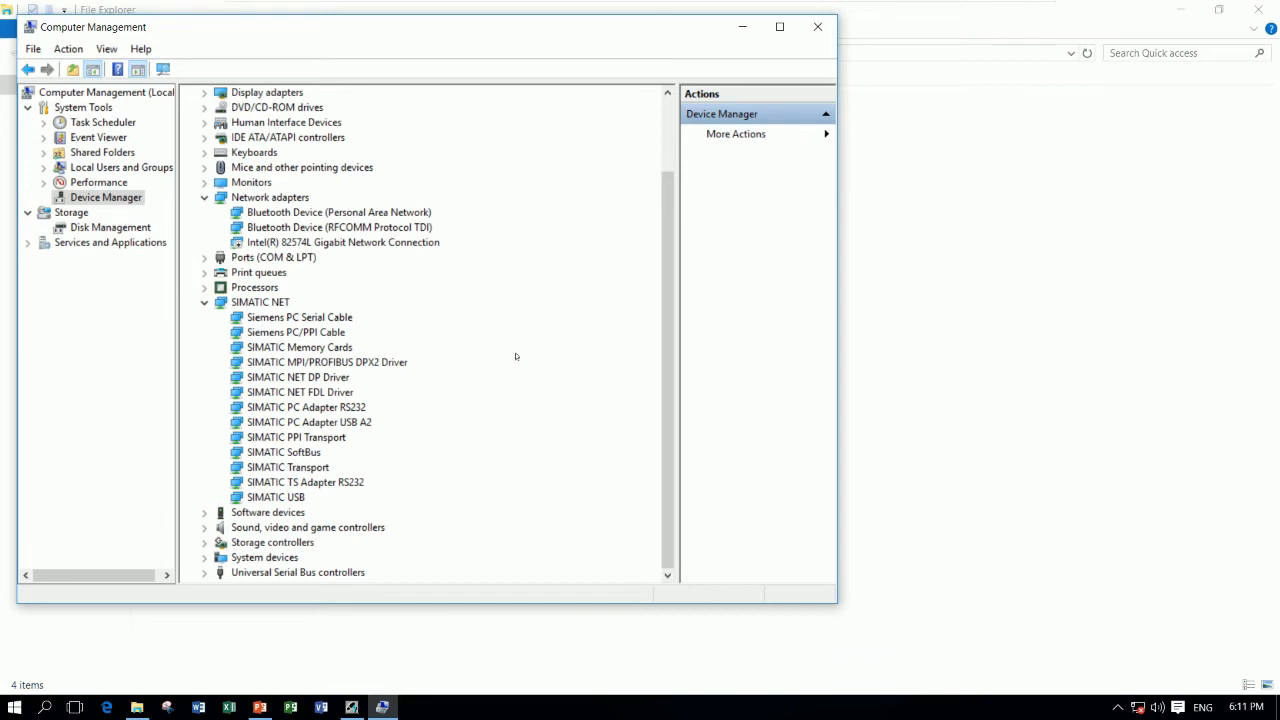
left_click(333, 422)
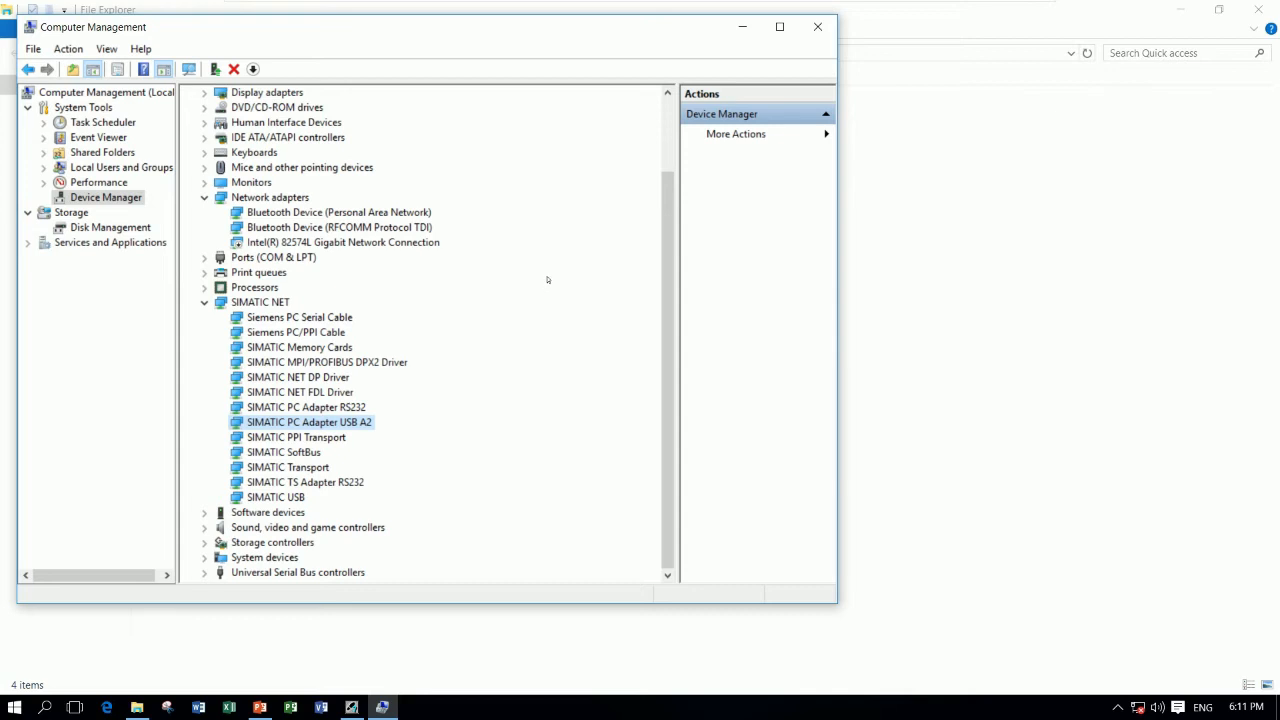
left_click(812, 30)
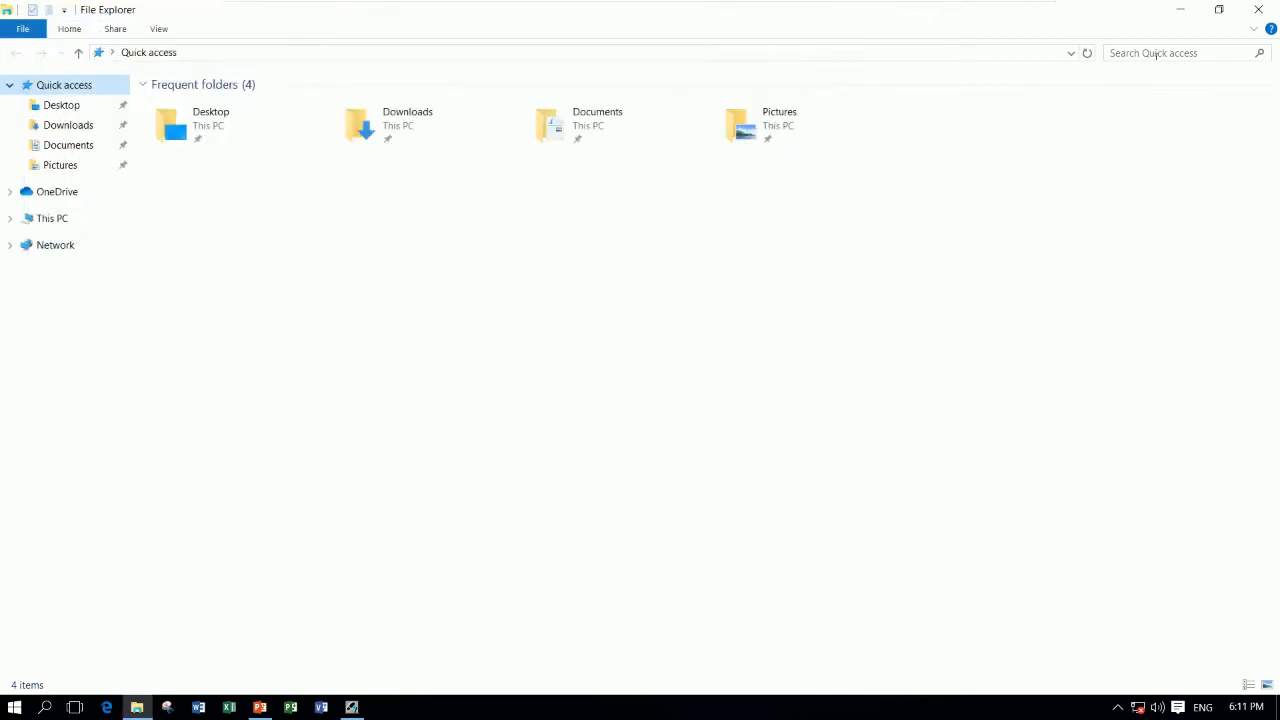
left_click(1258, 9)
Return to SIMATIC Manager and run network detection for the PC Adapter USB A2.Auto.1 interface in its PG/PC interface properties.
left_click(351, 707)
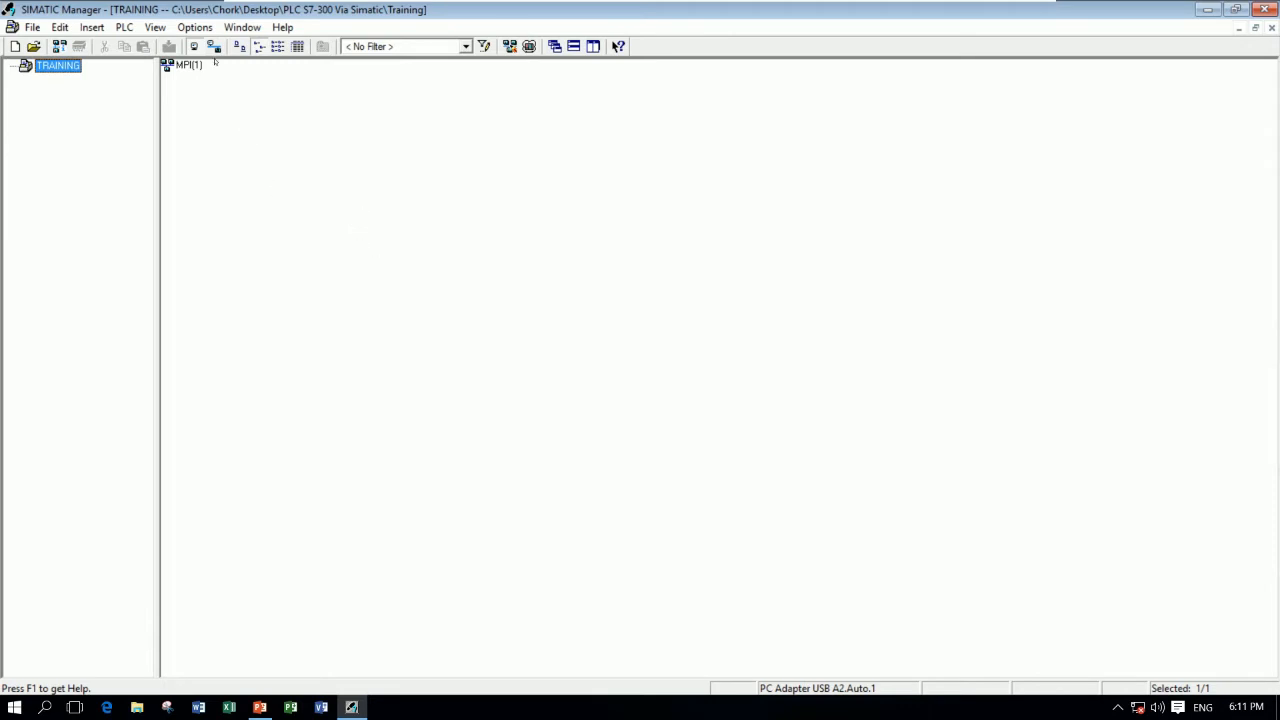
left_click(192, 27)
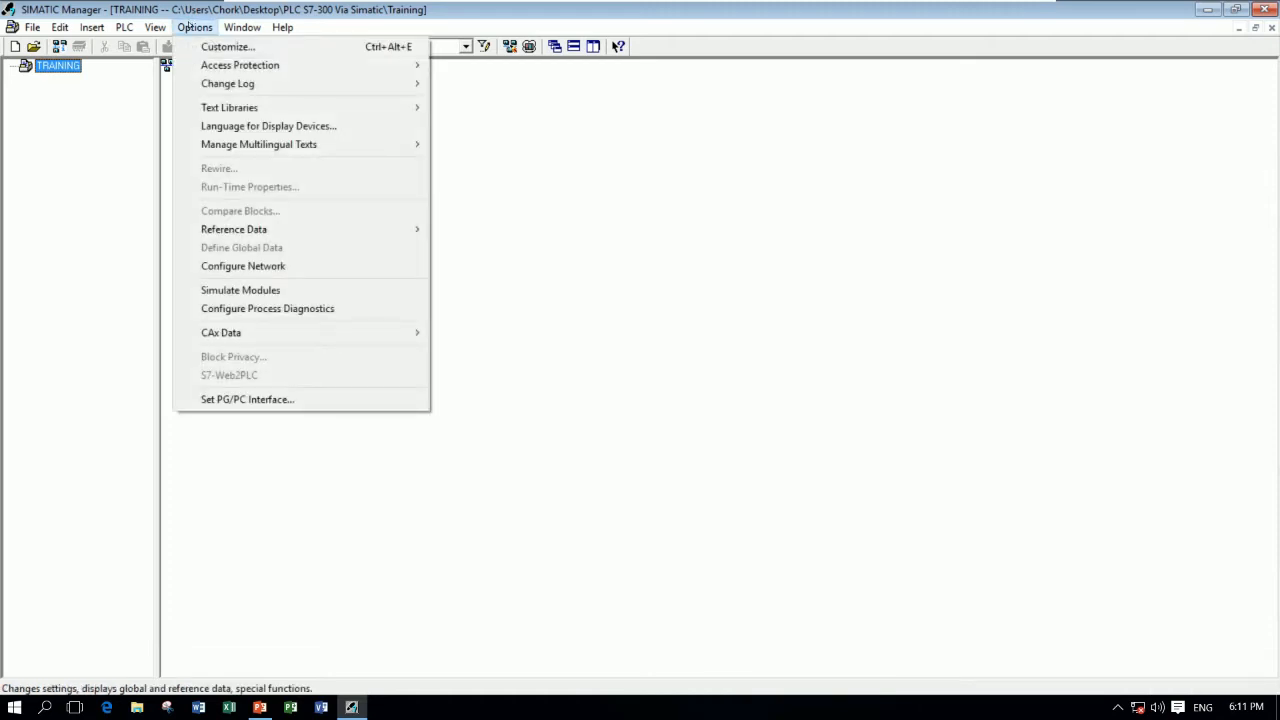
left_click(298, 401)
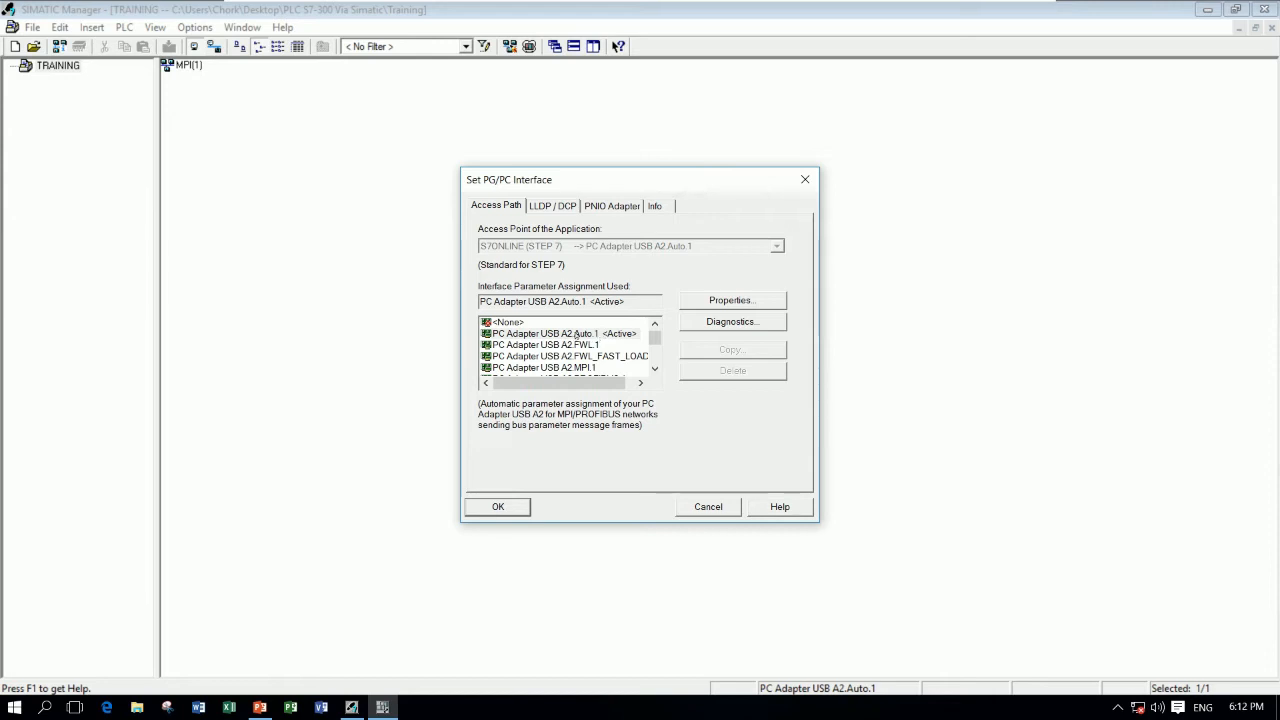
left_click(722, 302)
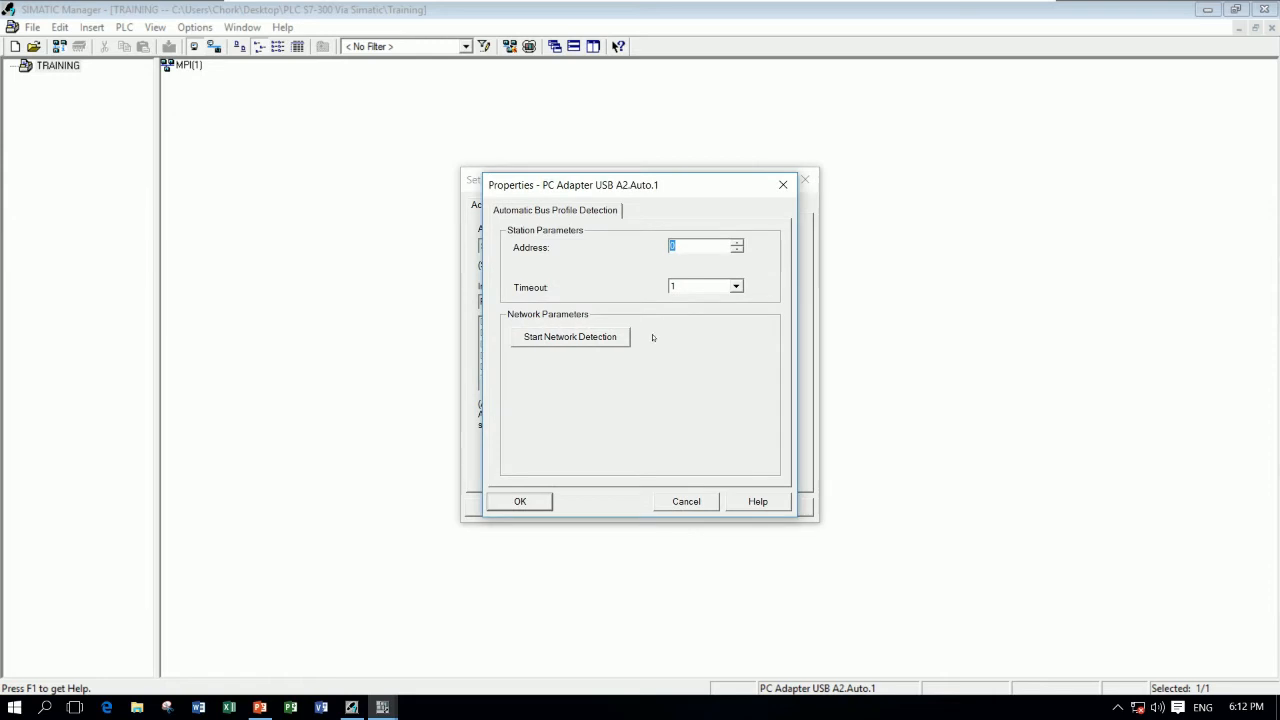
left_click(574, 340)
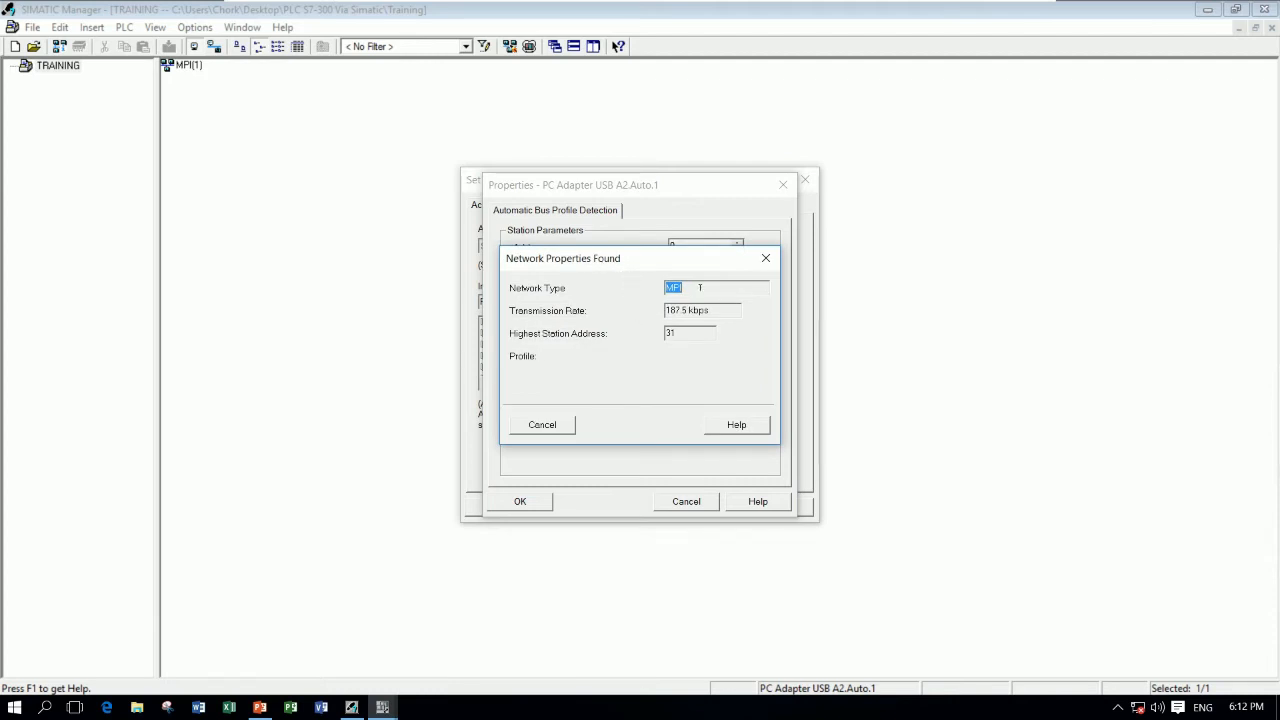
Examine the detected network type, transmission rate and highest station address, and close the PG/PC interface settings with confirmation.
left_click_drag(713, 310, 666, 310)
left_click_drag(694, 335, 640, 338)
left_click_drag(639, 262, 914, 287)
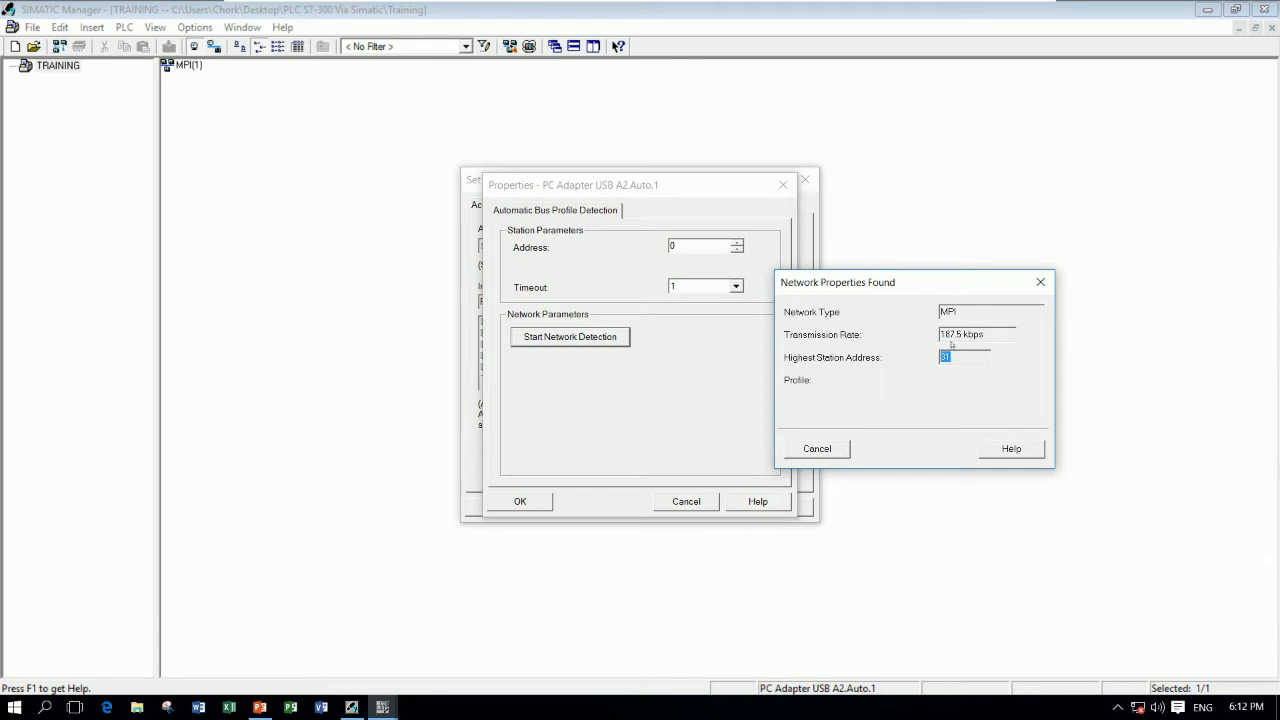
left_click_drag(972, 310, 928, 315)
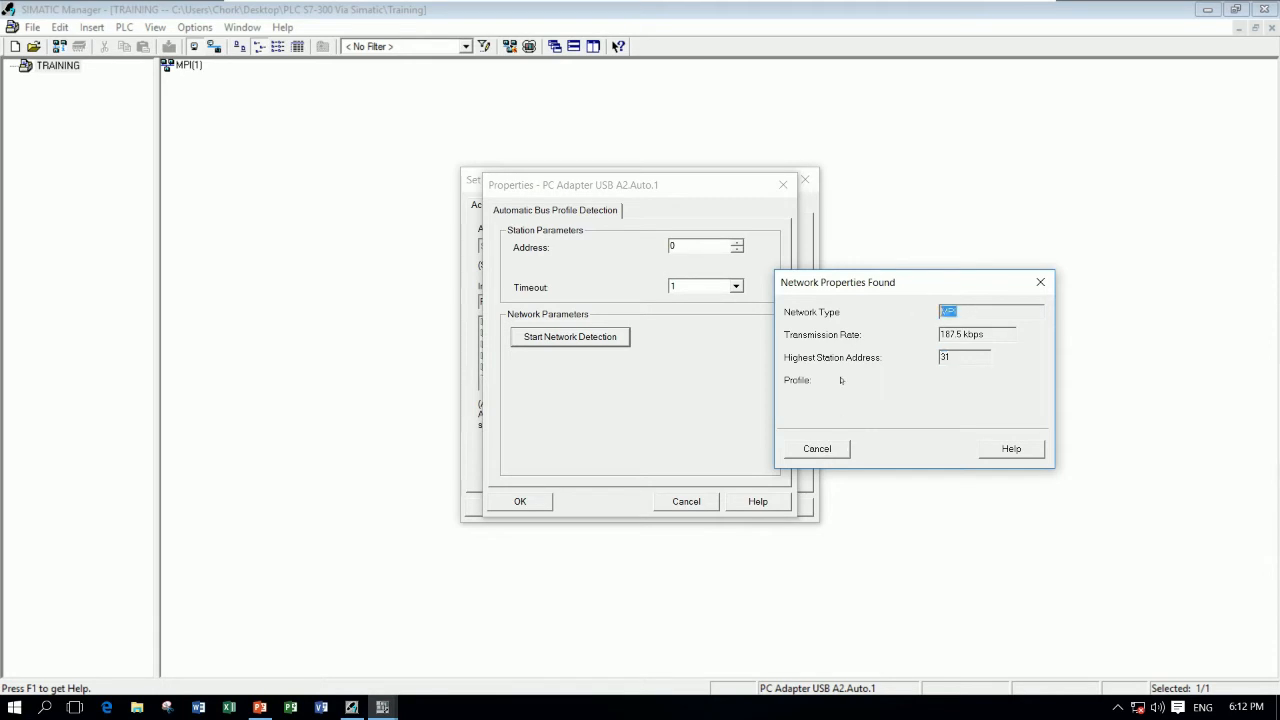
left_click(826, 452)
left_click(520, 501)
left_click(516, 507)
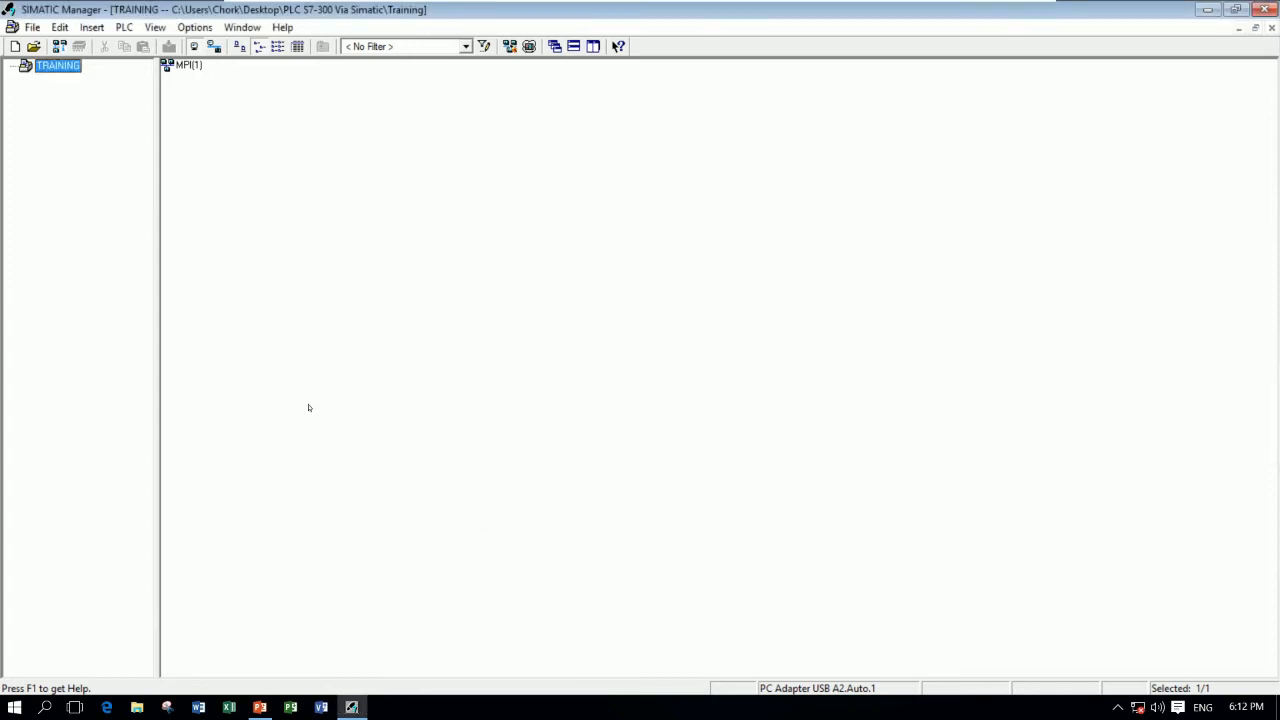
Switch to the open PowerPoint presentation.
left_click(260, 707)
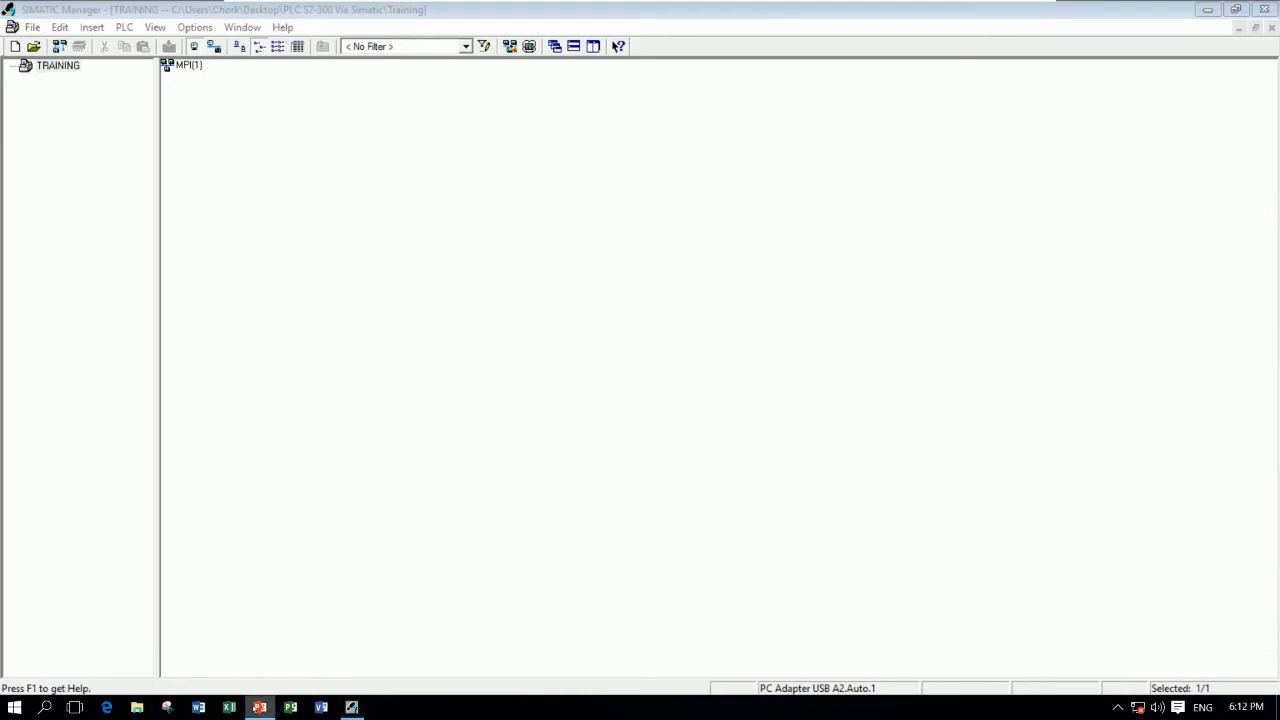